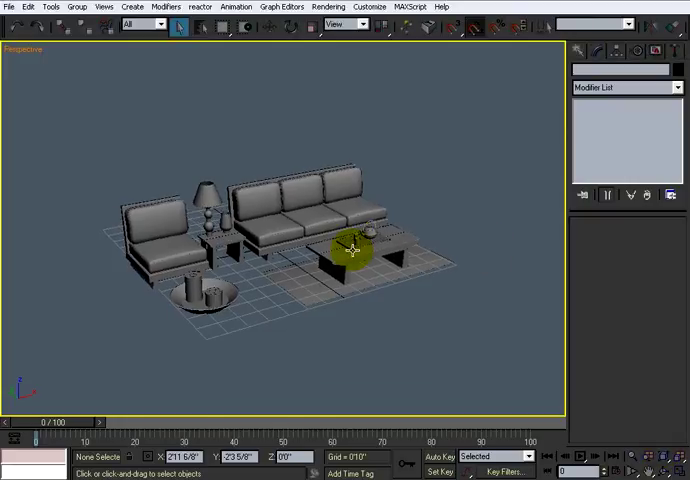
scroll(363, 261, "down", 2)
scroll(331, 286, "up", 3)
scroll(376, 268, "up", 2)
Orbit to face the chair, select the Chair group, and bring up the Group menu.
mouse_move(376, 268)
middle_mouse_down("alt")
mouse_move(319, 282)
mouse_move(211, 251)
middle_mouse_up("alt")
left_click(220, 258)
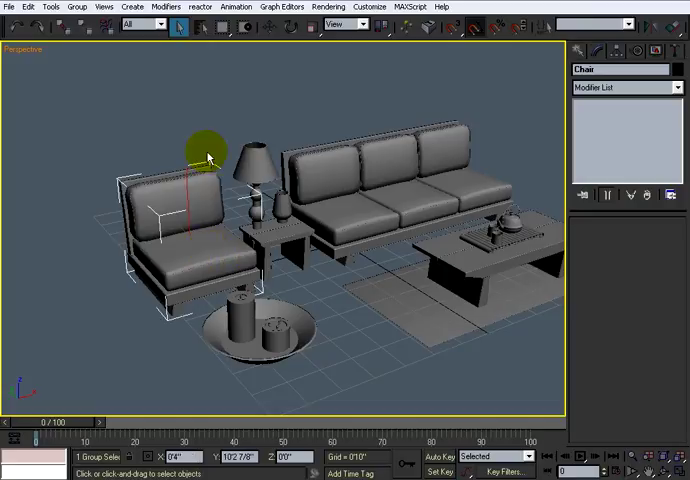
left_click(77, 7)
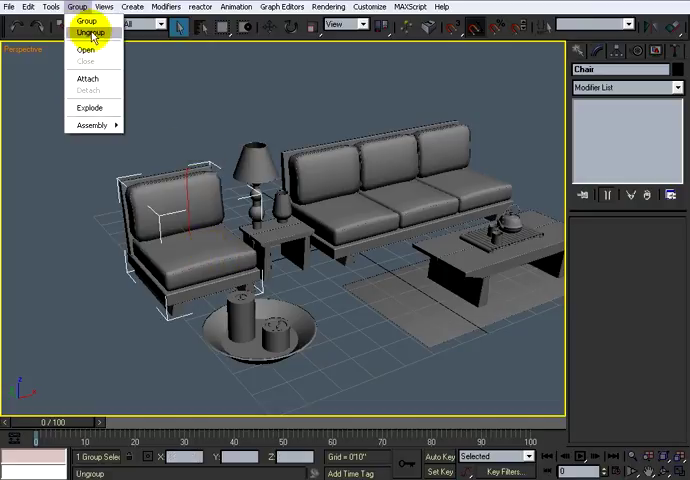
Open the Chair group and rename its back piece and seat cushion.
left_click(88, 50)
scroll(215, 125, "up", 2)
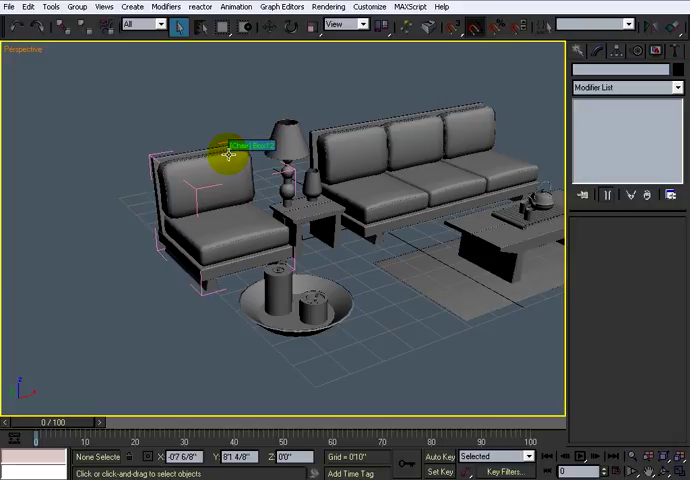
left_click(229, 153)
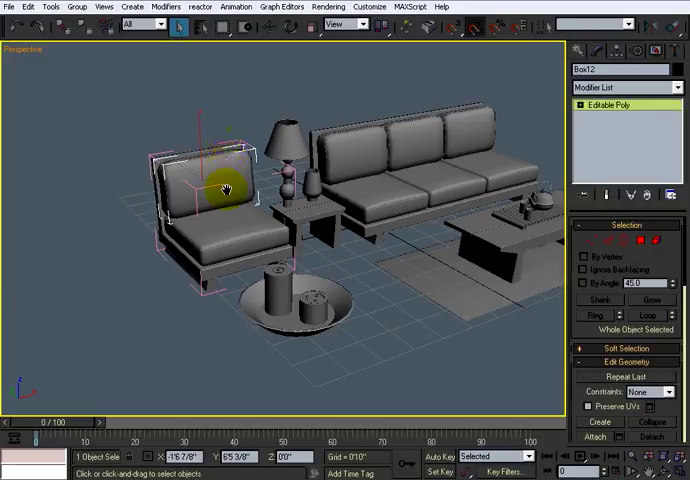
scroll(227, 190, "up", 1)
scroll(283, 193, "up", 1)
scroll(296, 188, "up", 1)
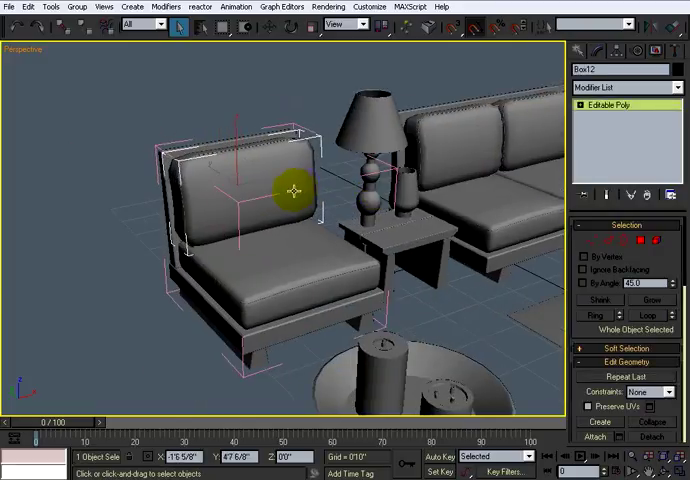
middle_click_drag(323, 196, 362, 197)
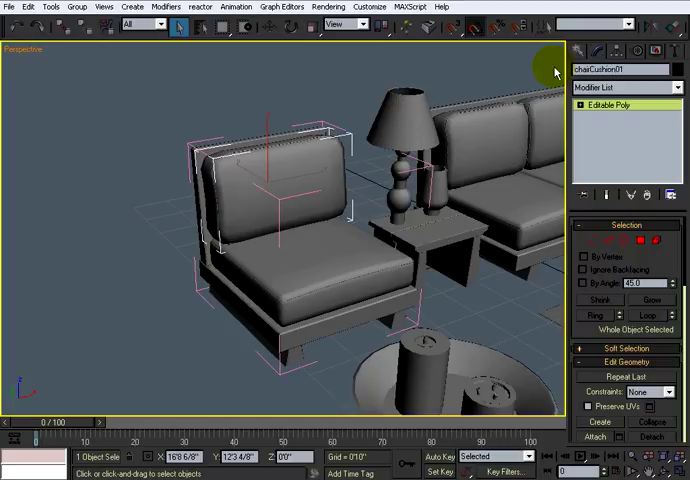
left_click(313, 246)
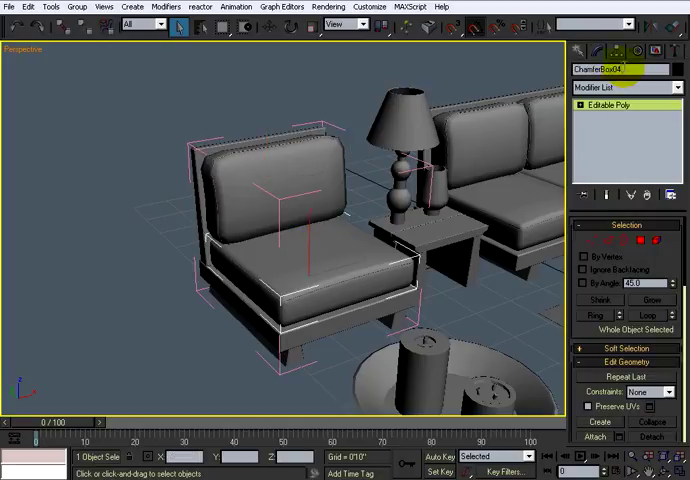
type("chairCushion02")
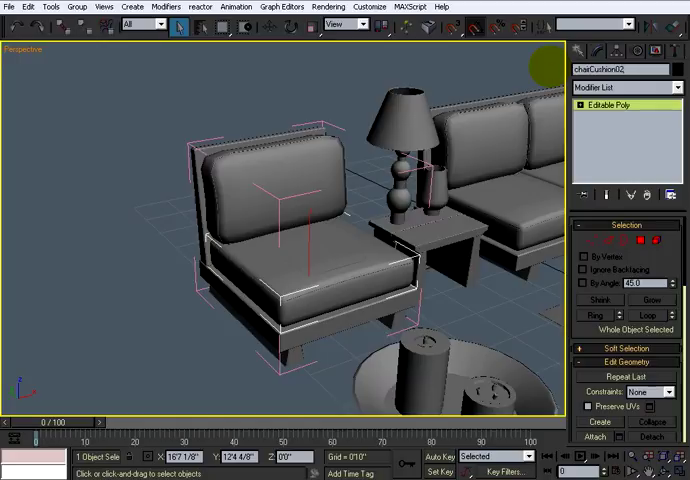
left_click(330, 80)
Rename the upper cushion, back frame and base, and name the legs ChairLeg1 and ChairLeg2.
mouse_move(397, 97)
middle_mouse_down("alt")
mouse_move(316, 95)
mouse_move(231, 174)
middle_mouse_up("alt")
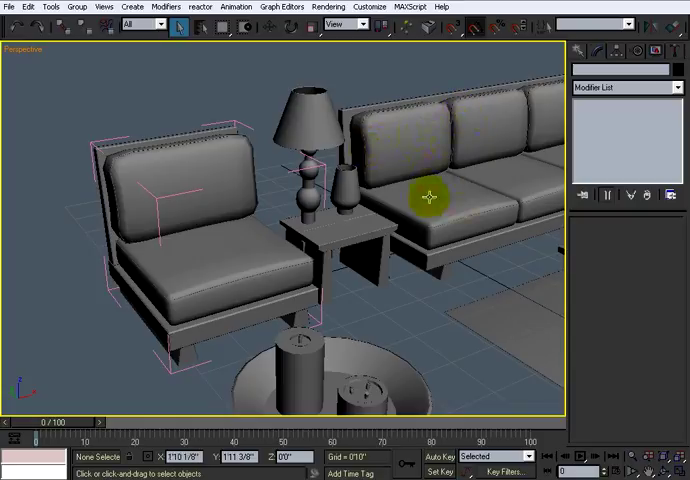
middle_click_drag(268, 179, 305, 158, "alt")
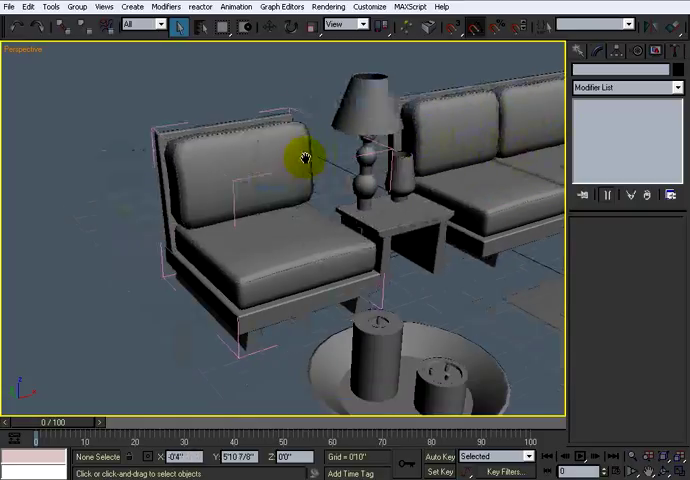
left_click(226, 146)
left_click(166, 193)
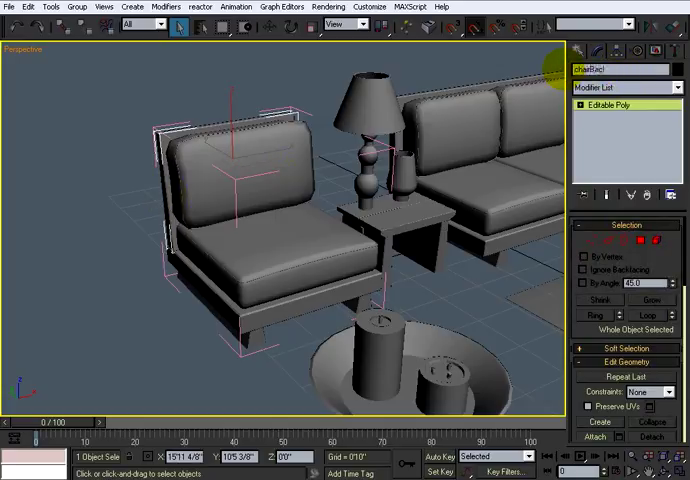
type("k")
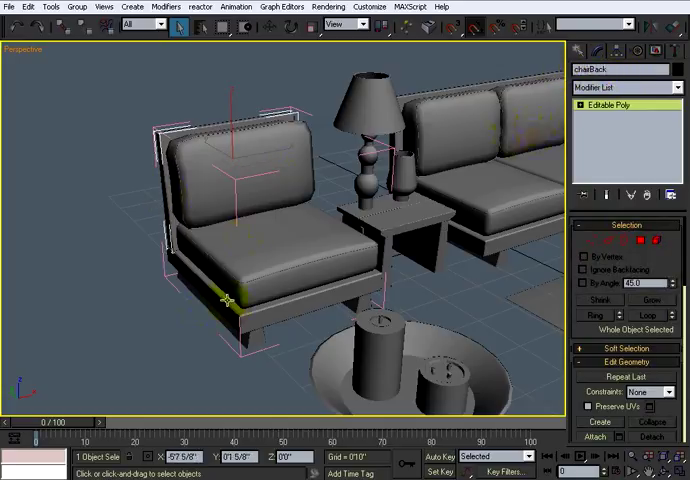
left_click(227, 300)
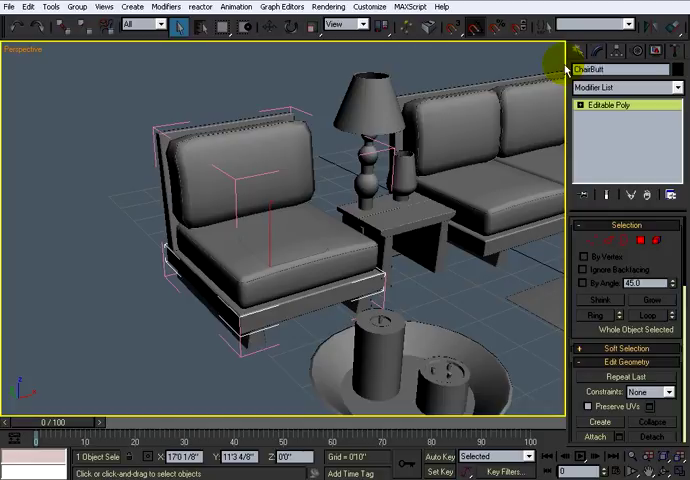
left_click(251, 342)
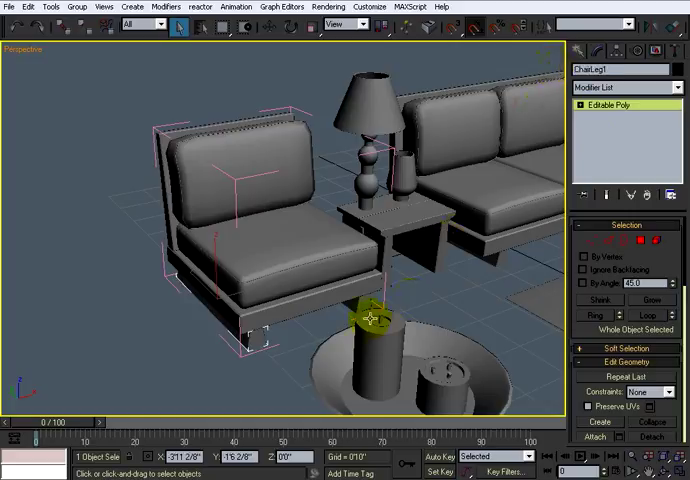
left_click(358, 306)
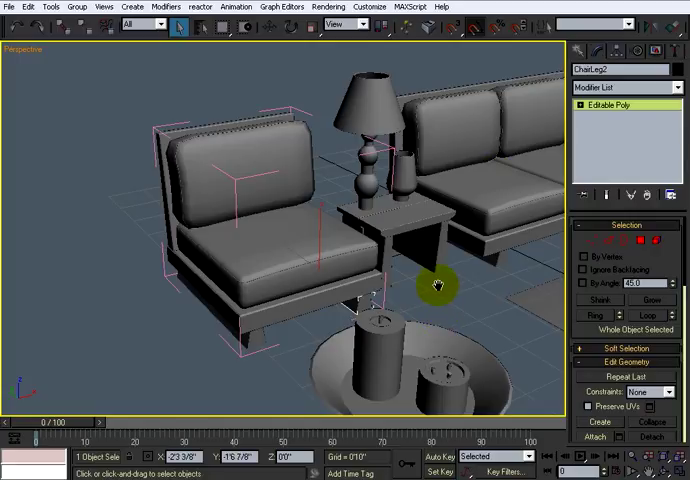
Close the Chair group again and deselect the chair.
middle_click_drag(439, 286, 416, 279, "alt")
left_click(262, 257)
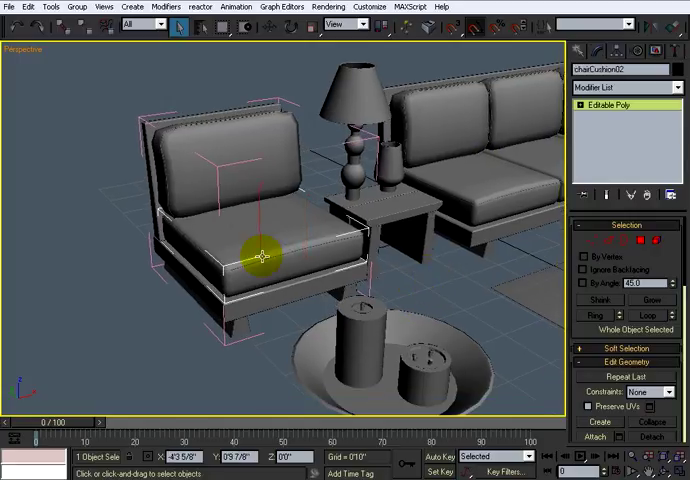
left_click(77, 7)
left_click(85, 61)
left_click(159, 89)
Select the Lamp group, the vase and the endTable group, viewing the end table frontally.
middle_click_drag(159, 89, 228, 105, "alt")
left_click(228, 97)
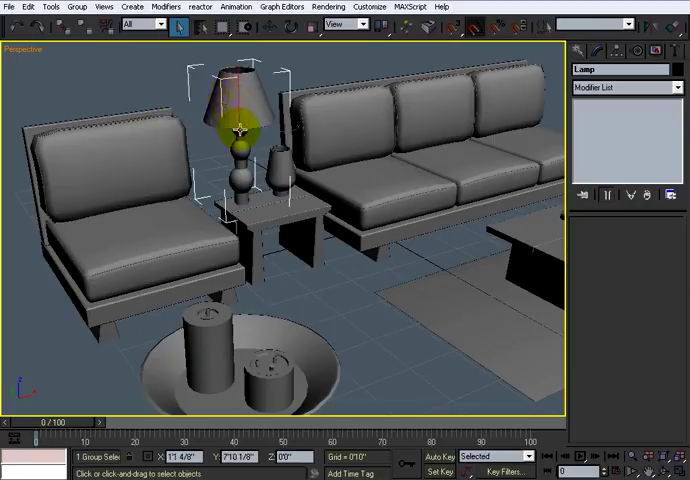
left_click(276, 163)
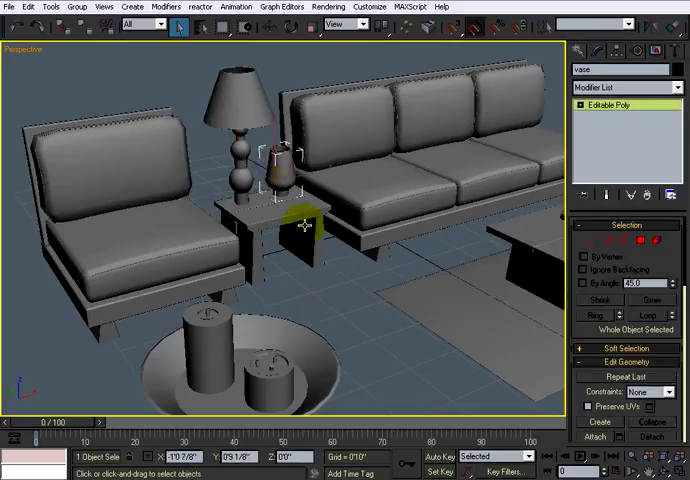
left_click(292, 211)
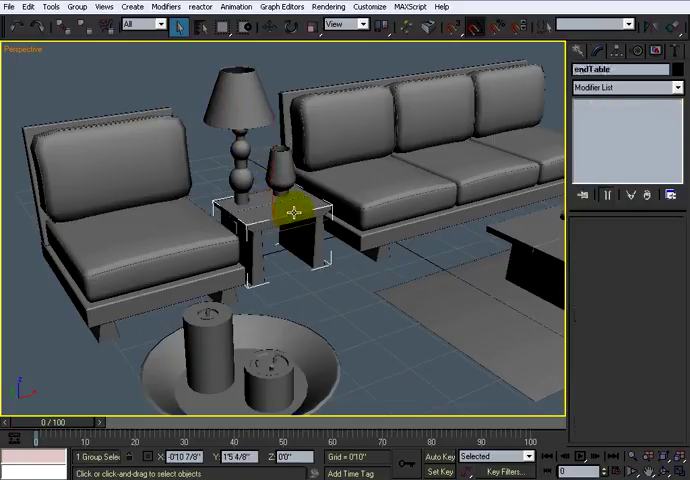
mouse_move(357, 243)
middle_mouse_down("alt")
mouse_move(323, 246)
mouse_move(288, 232)
middle_mouse_up("alt")
Open the endTable group and name its top, boards and front legs etableboard01 through etableboard04.
left_click(77, 6)
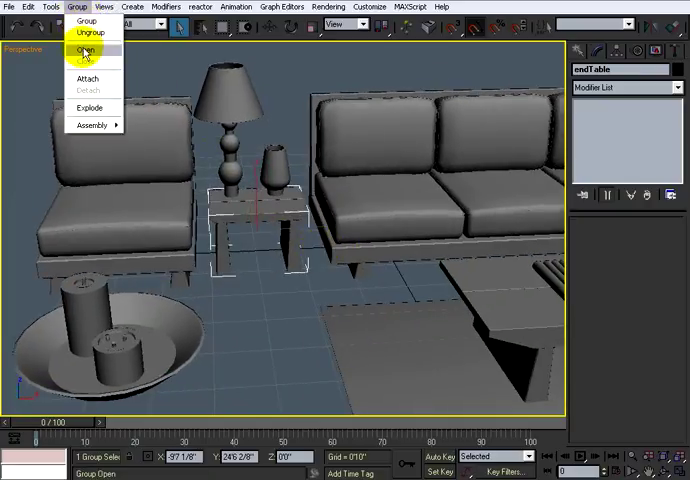
left_click(86, 48)
left_click(239, 215)
scroll(294, 255, "up", 3)
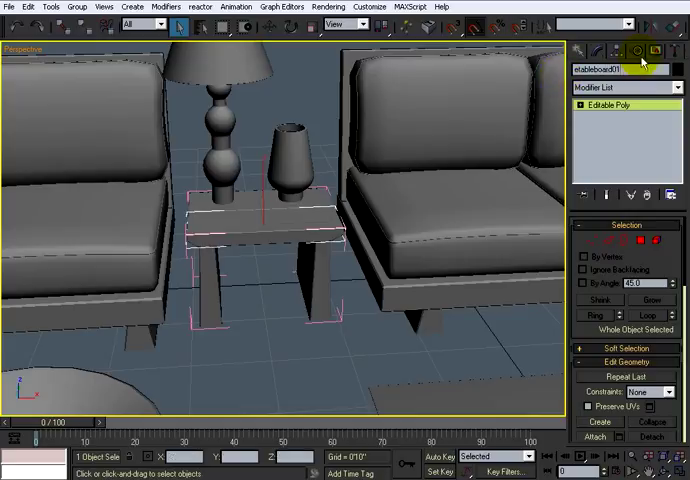
left_click(257, 200)
type("tableboard01")
left_click(316, 285)
key("ctrl+v")
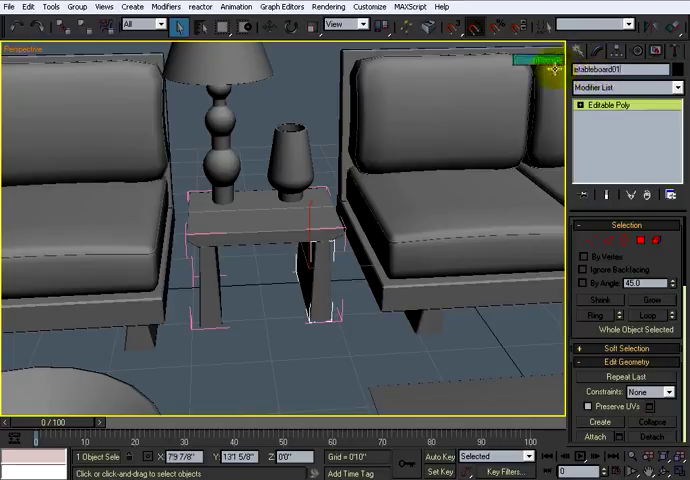
left_click(203, 285)
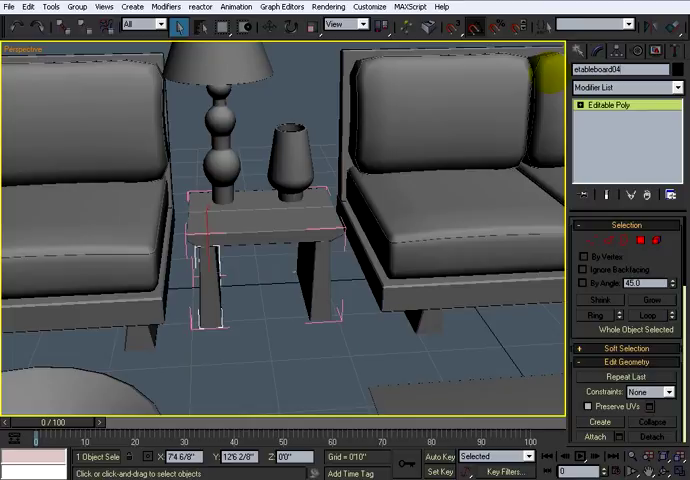
left_click(226, 205)
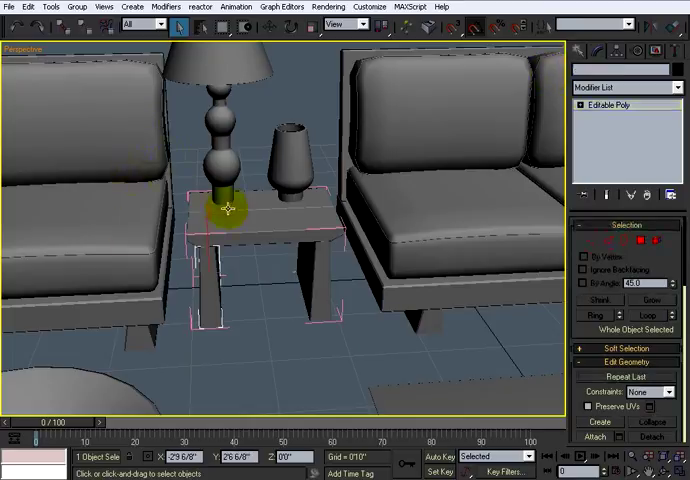
Close the endTable group and move the vase slightly across the table top.
left_click(75, 8)
left_click(84, 61)
type("endTable")
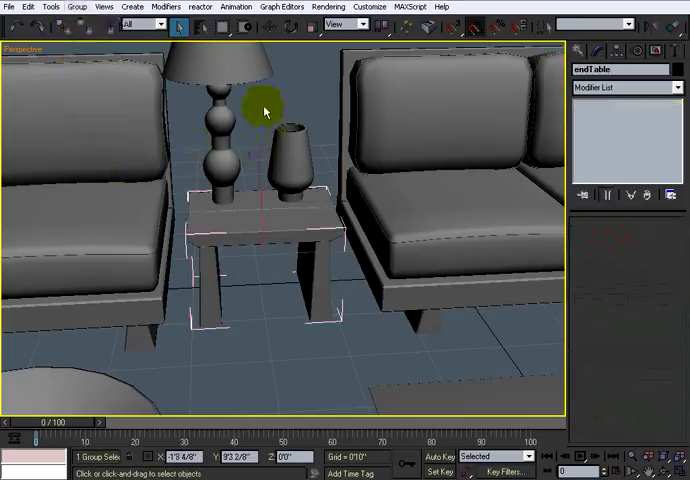
left_click(294, 173)
key("w")
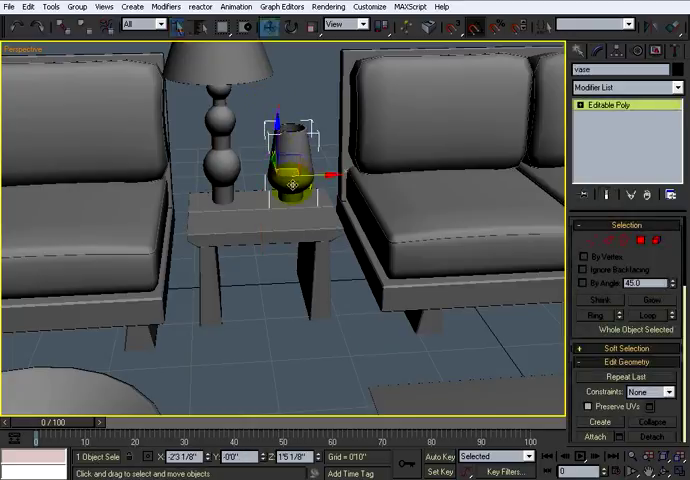
mouse_move(290, 172)
left_mouse_down()
mouse_move(280, 186)
mouse_move(219, 171)
left_mouse_up()
Nudge the Lamp group slightly right, deselect, and orbit to a frontal furniture view.
left_click(220, 165)
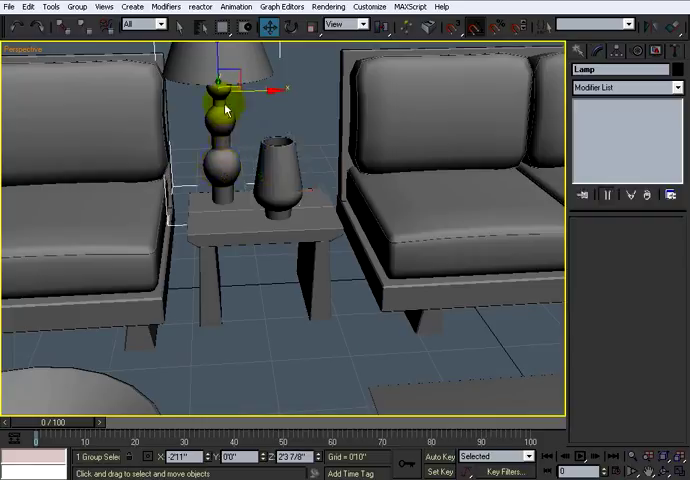
left_click_drag(228, 89, 235, 92)
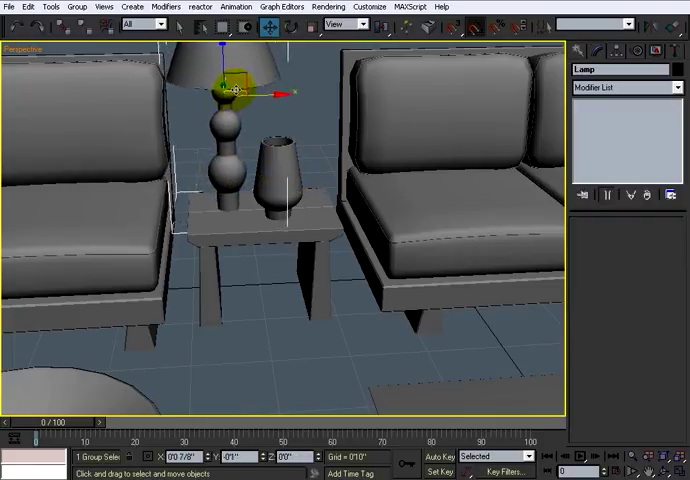
left_click(323, 158)
scroll(323, 155, "down", 3)
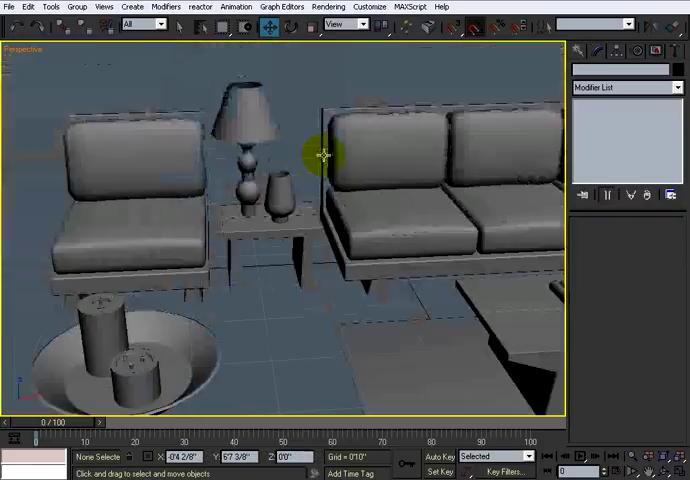
mouse_move(320, 177)
middle_mouse_down("alt")
mouse_move(316, 165)
mouse_move(228, 92)
middle_mouse_up("alt")
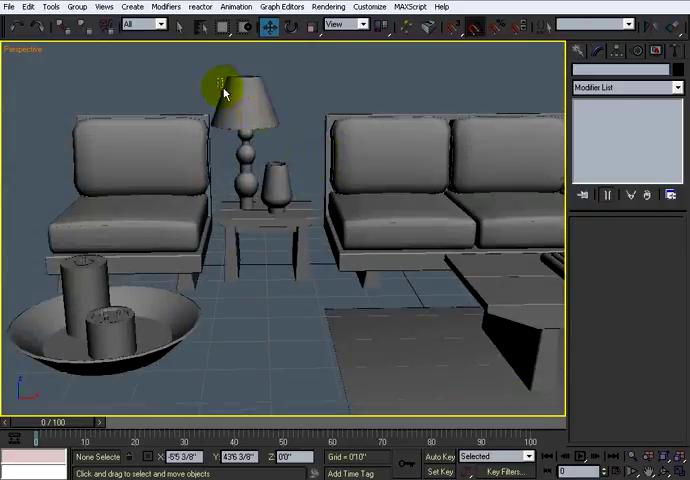
Marquee-select the lamp, vase and end table and group them as EndTable_GRP.
left_click_drag(285, 231, 226, 166)
left_click(77, 7)
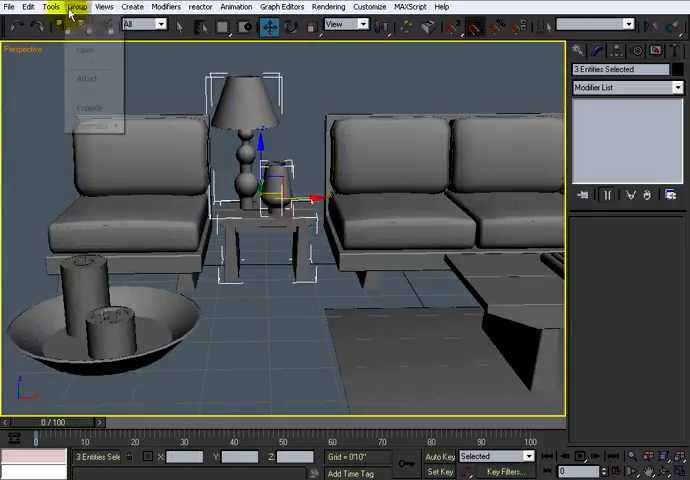
left_click(85, 21)
type("EndTable_GRP")
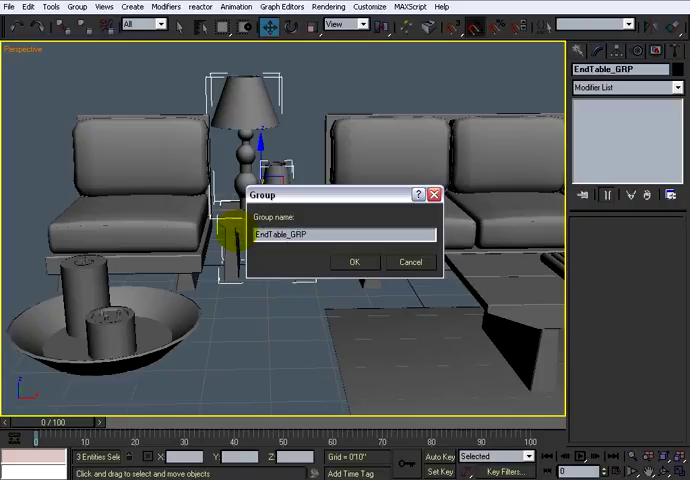
key("Return")
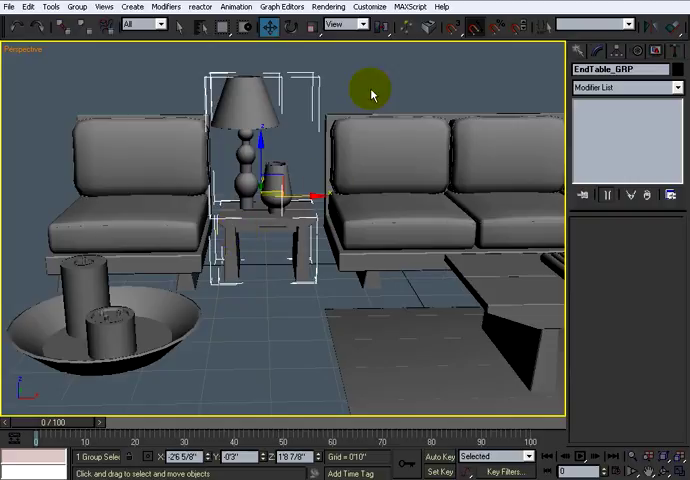
Select the Couch group, viewing it from an angle with the whole room in frame.
left_click(368, 104)
middle_click_drag(363, 117, 285, 134)
scroll(290, 150, "down", 3)
left_click(305, 186)
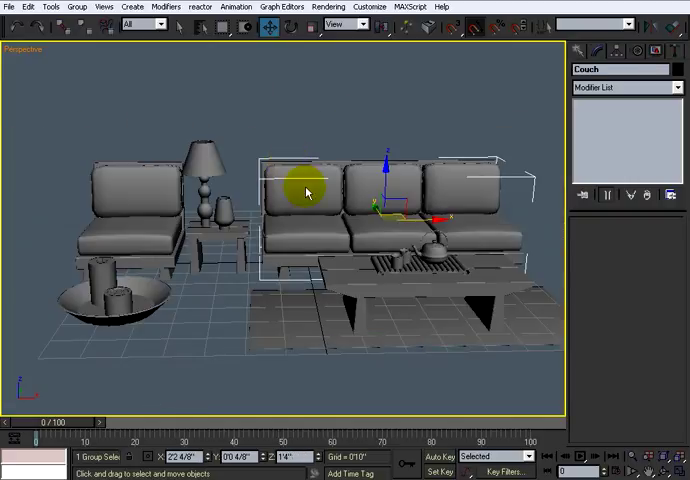
mouse_move(305, 186)
middle_mouse_down()
mouse_move(246, 181)
mouse_move(257, 197)
middle_mouse_up()
scroll(211, 149, "up", 3)
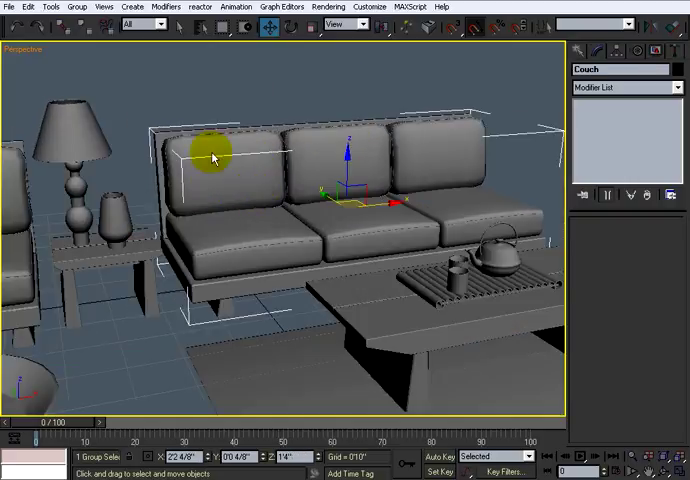
left_click(77, 7)
Open the Couch group and rename the left, middle and right back cushions in the couchCusion_ sequence.
left_click(78, 31)
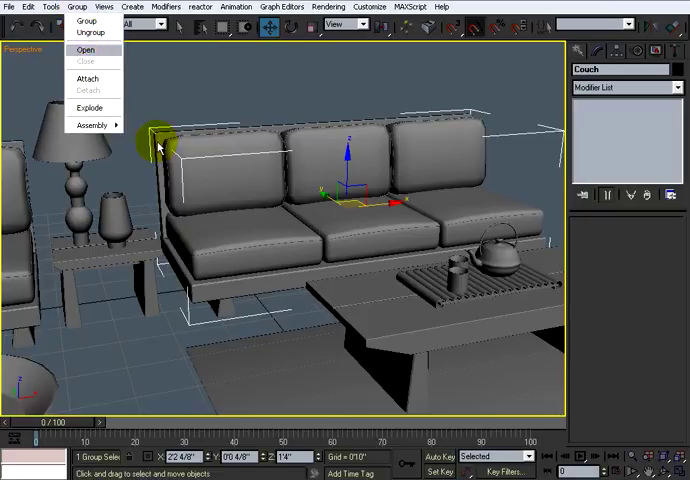
left_click(220, 164)
scroll(240, 175, "up", 3)
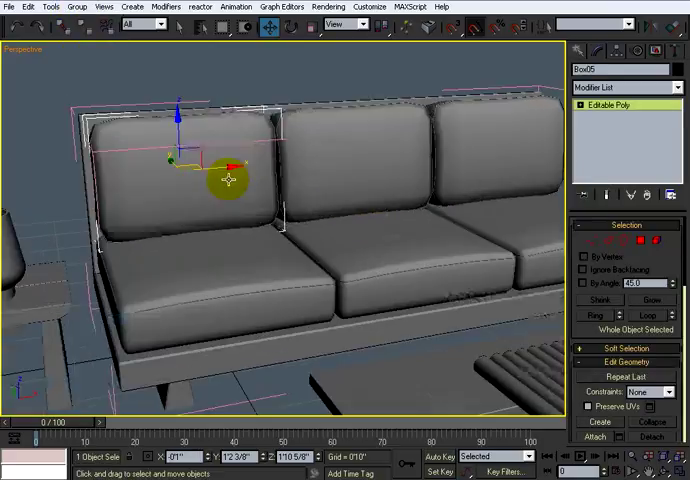
type("couchCusion_01")
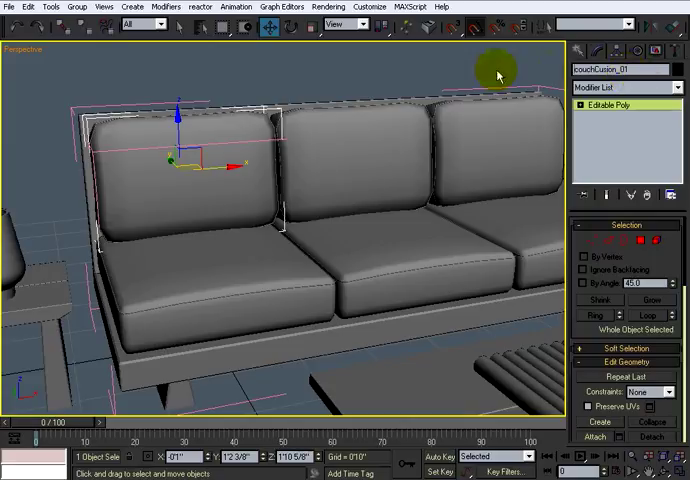
left_click(390, 148)
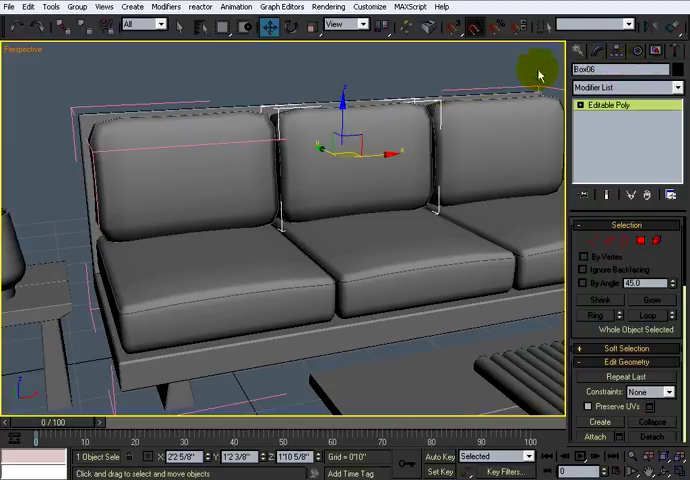
type("couchCusion_01")
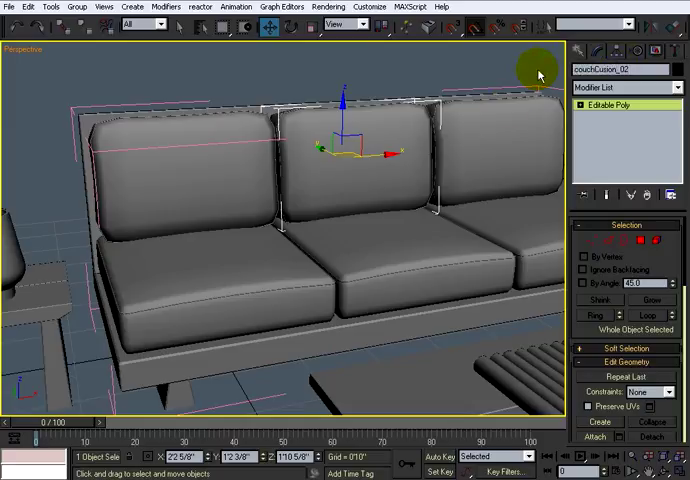
left_click(474, 123)
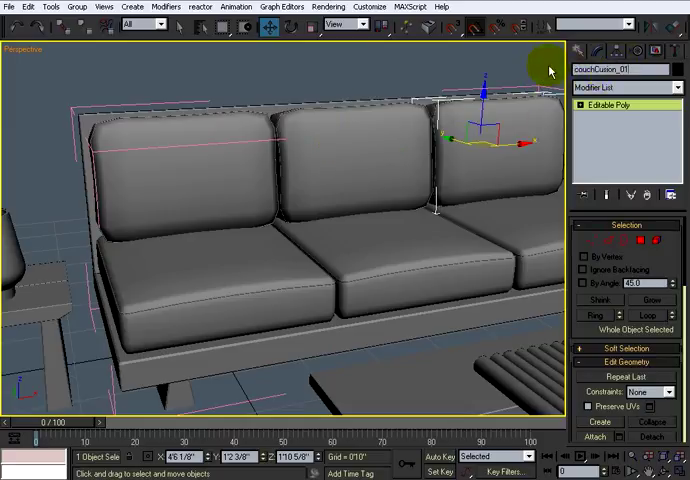
Rename the left, middle and right seat cushions continuing the couchCusion_ numbering.
left_click(239, 273)
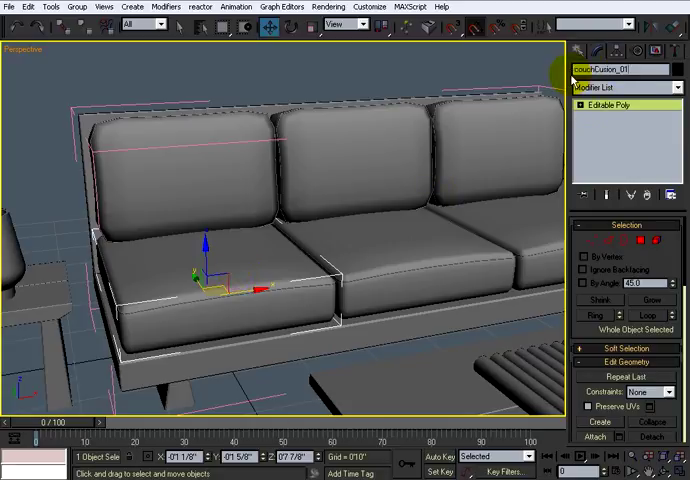
left_click(420, 235)
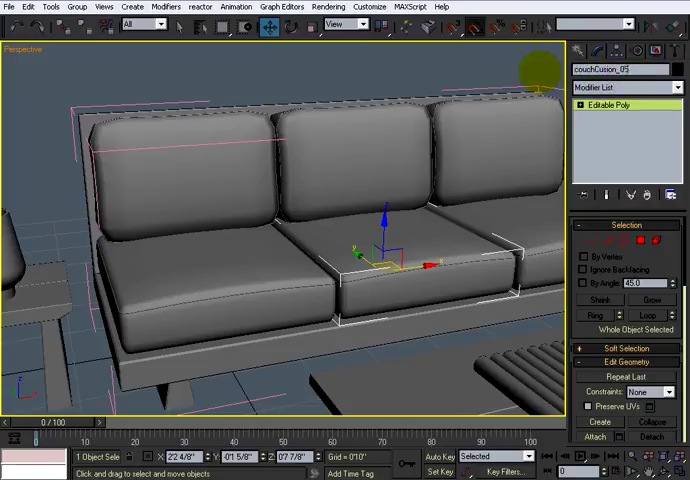
left_click(520, 233)
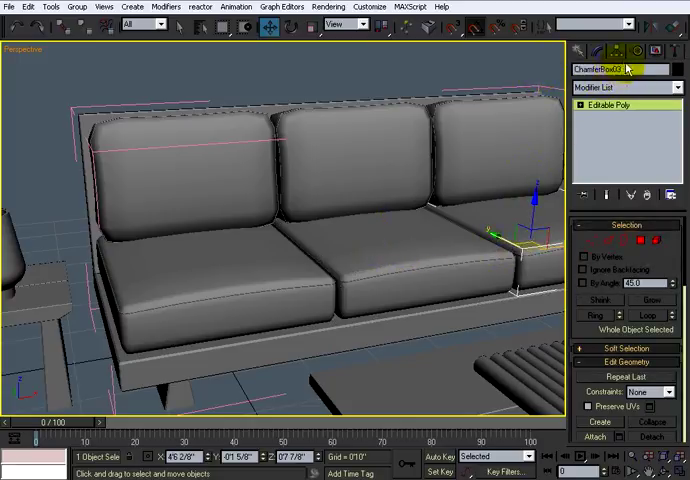
type("couchCusion_01")
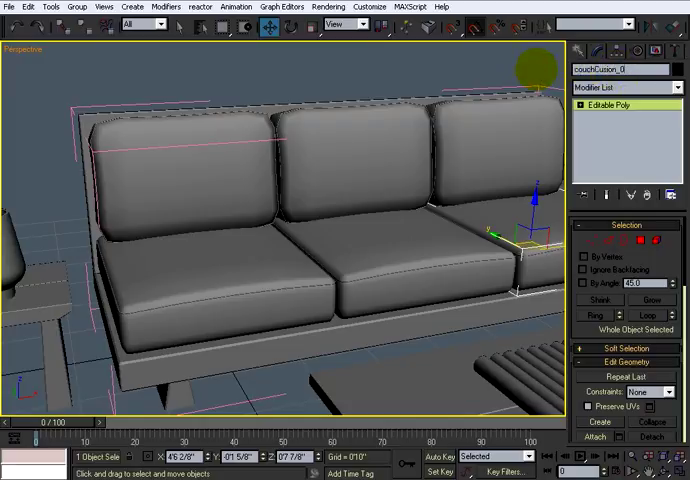
Rename the remaining couch part and the couch base, using names like couchBack and couchBuilt.
left_click(413, 96)
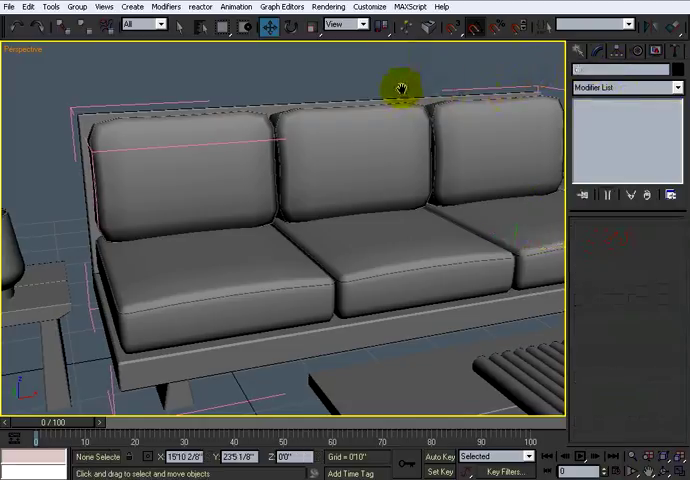
left_click(262, 105)
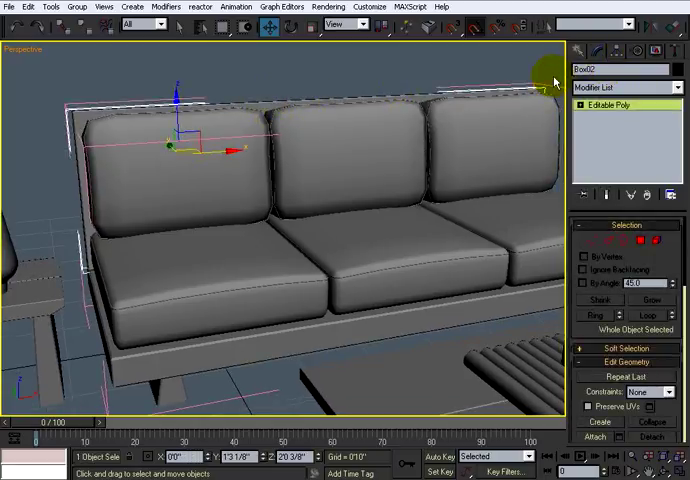
left_click(610, 69)
type("couchCusion_01")
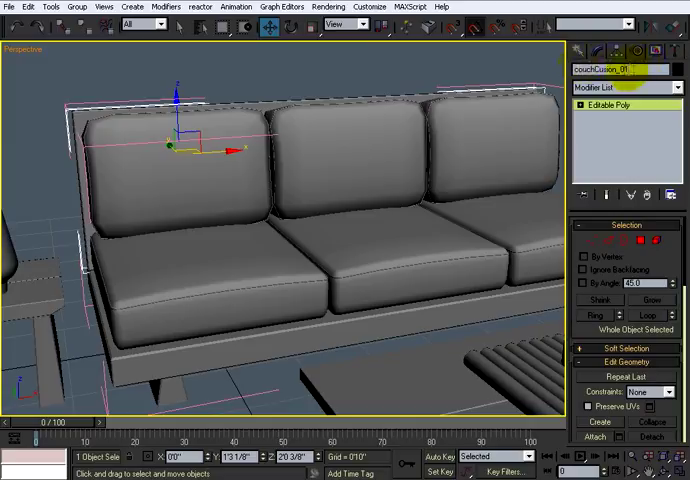
key("BackSpace")
key("BackSpace")
key("BackSpace")
type("couchBack")
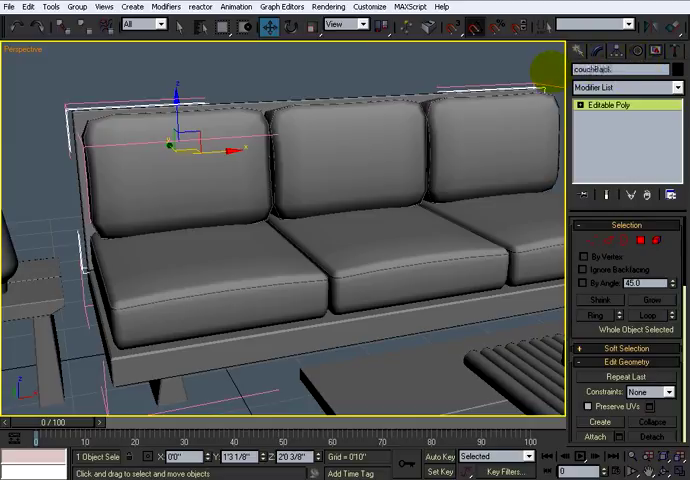
left_click(336, 328)
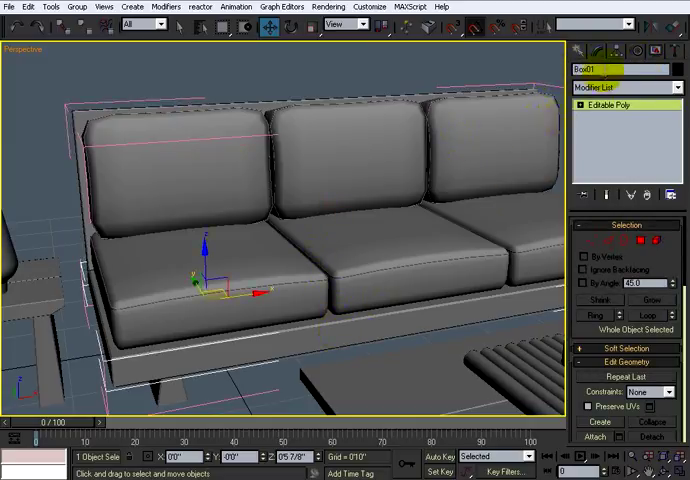
left_click(610, 69)
type("couchBult")
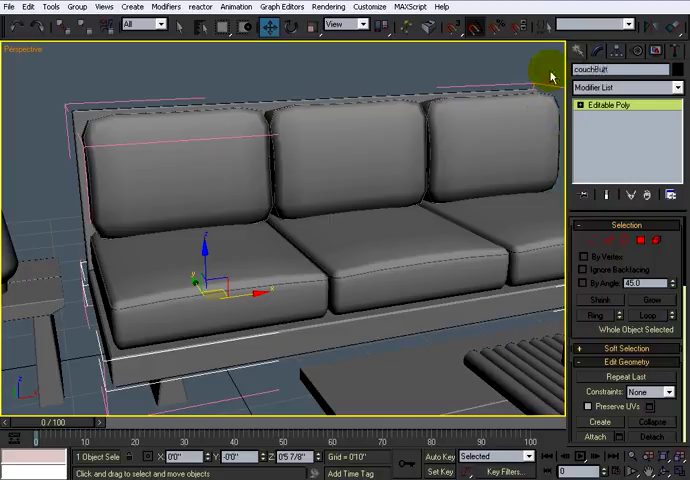
Rename the two couch legs couchLeg01 and couchLeg02.
left_click(166, 396)
type("Leg01")
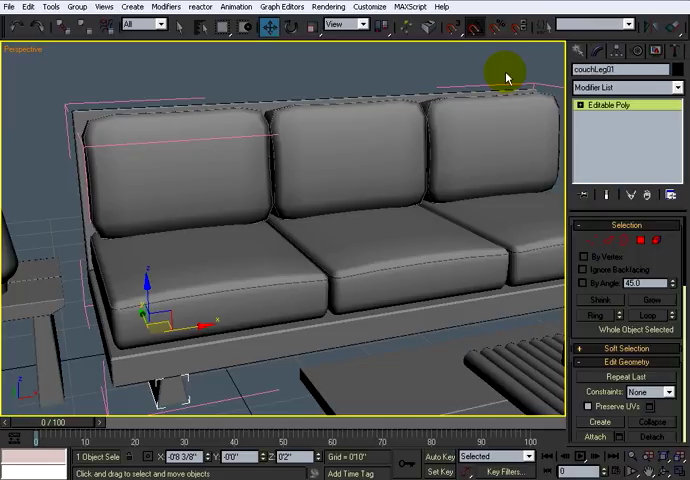
left_click(507, 78)
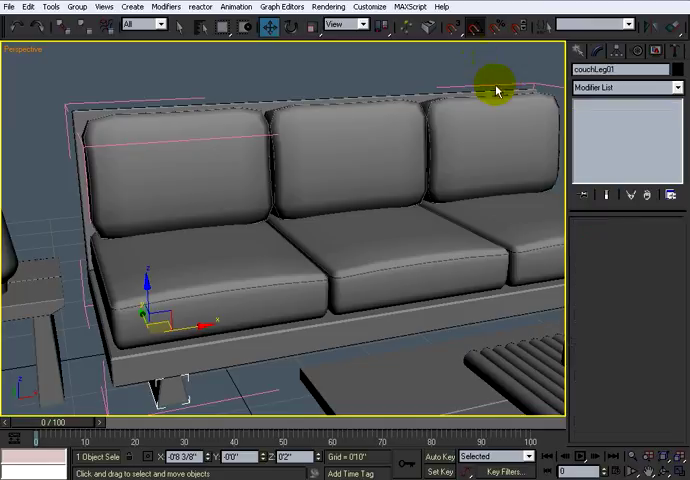
middle_click_drag(482, 92, 390, 88)
mouse_move(377, 254)
middle_mouse_down("alt")
mouse_move(412, 252)
mouse_move(336, 254)
mouse_move(328, 290)
middle_mouse_up("alt")
left_click(326, 288)
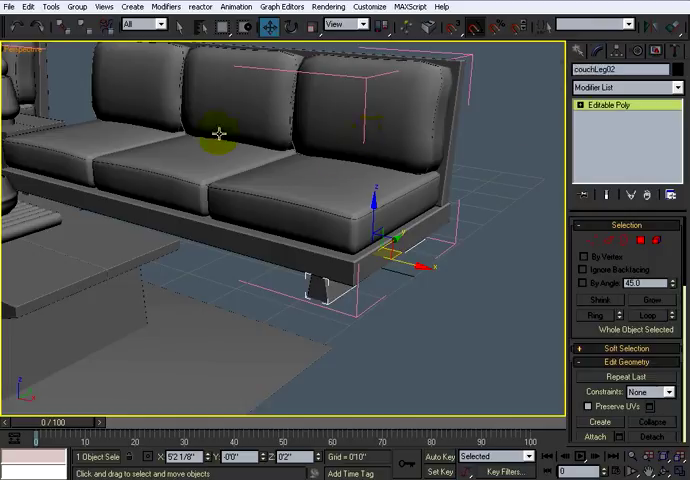
left_click(77, 7)
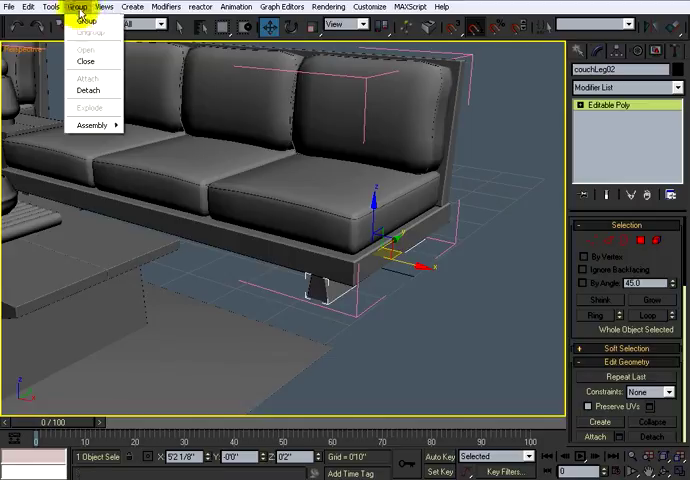
Close the Couch group and pull the view back to show the coffee table.
left_click(86, 62)
left_click(442, 362)
middle_click_drag(437, 233, 257, 269)
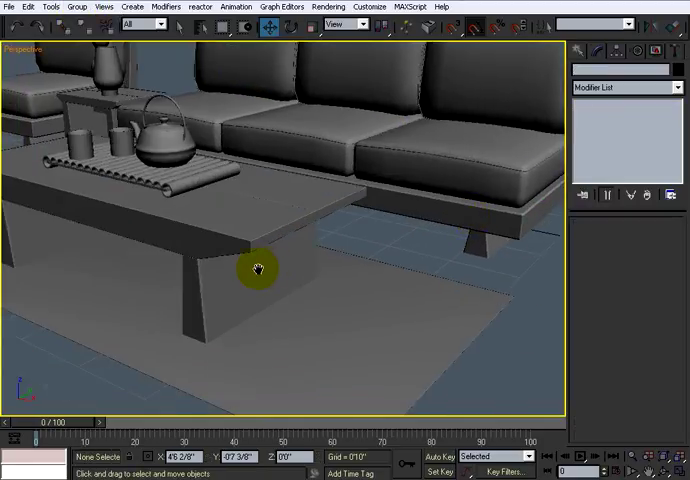
scroll(257, 269, "down", 3)
mouse_move(313, 279)
middle_mouse_down("alt")
mouse_move(387, 275)
mouse_move(314, 239)
mouse_move(323, 226)
middle_mouse_up("alt")
scroll(323, 226, "down", 3)
Window-select the cocktail table, its tabletop pieces and the rug together.
left_click(238, 291)
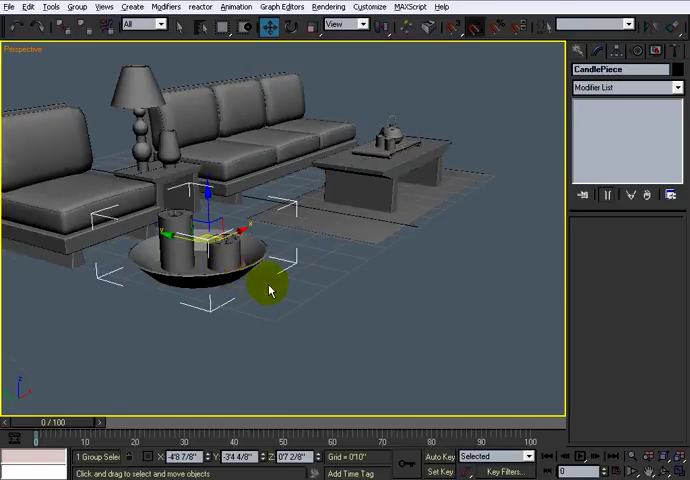
mouse_move(268, 296)
middle_mouse_down("alt")
mouse_move(251, 290)
mouse_move(319, 246)
middle_mouse_up("alt")
left_click(323, 261)
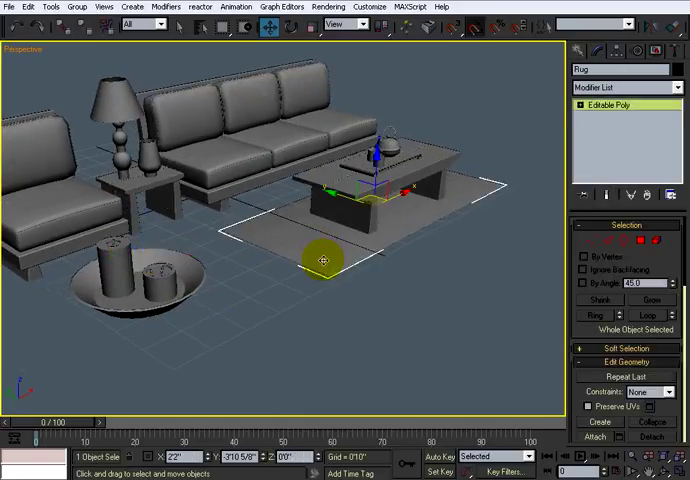
left_click(311, 223)
middle_click_drag(311, 223, 348, 236, "alt")
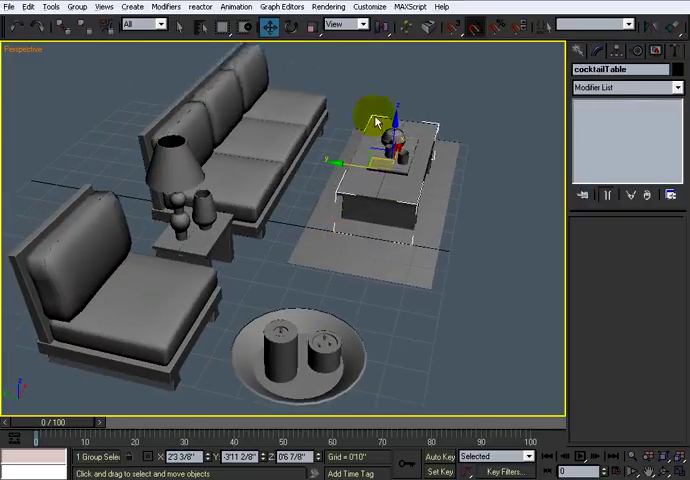
left_click_drag(400, 204, 448, 298)
Group the selected cocktail table, tabletop pieces and rug as CoffeeTable_GRP.
left_click(77, 7)
left_click(88, 21)
type("CoffeeTable_GRP")
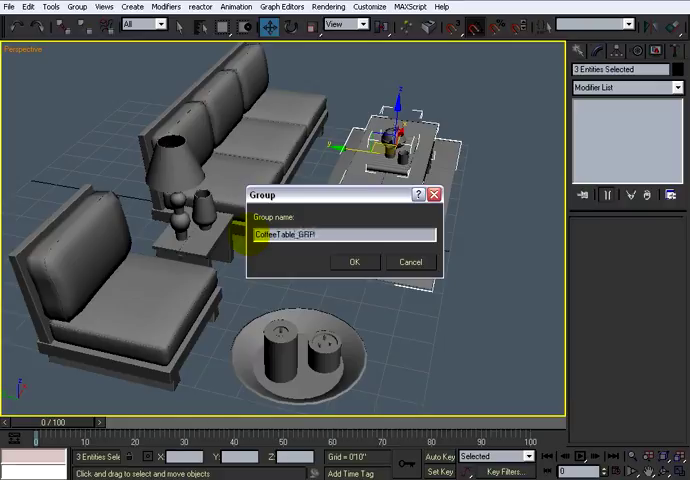
key("Return")
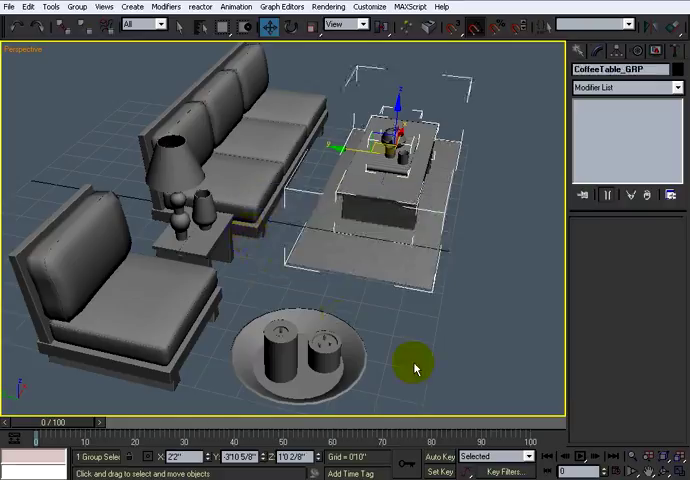
Select the candle, chair, end table and couch one by one to verify their names.
left_click(423, 362)
left_click(296, 360)
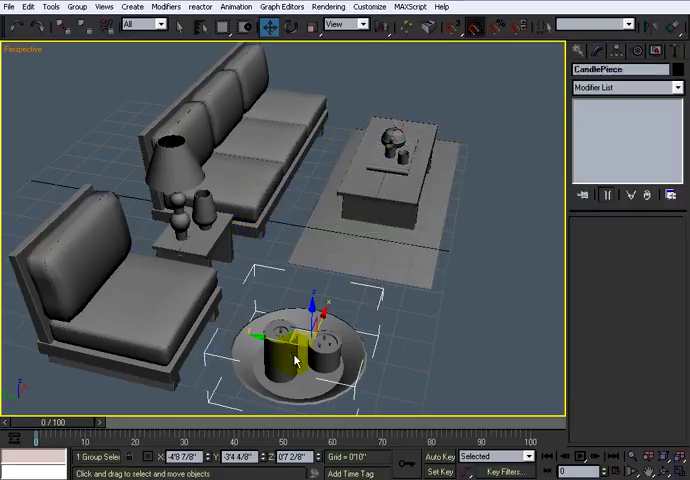
left_click(190, 287)
left_click(181, 158)
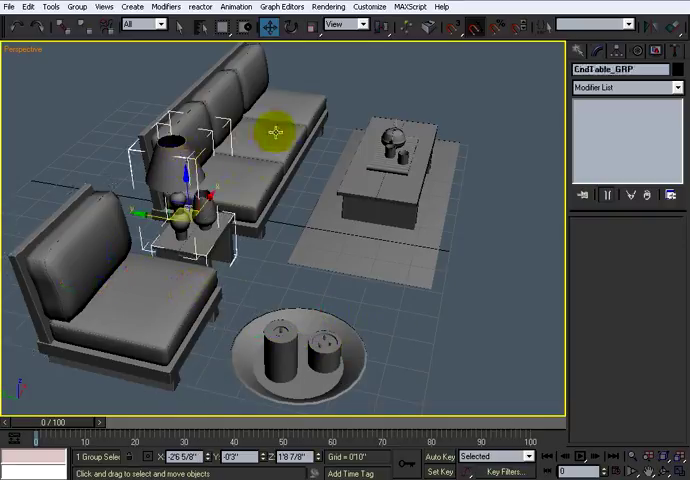
left_click(308, 166)
left_click(316, 205)
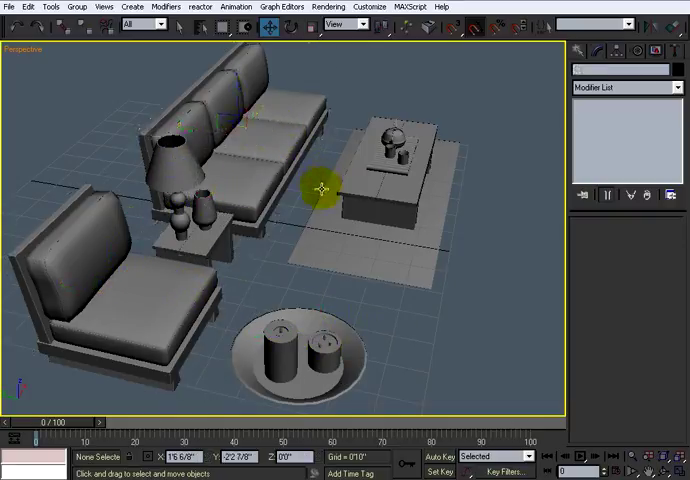
Save the living room scene as the incremental file 07.max in the livingroomSet folder.
middle_click_drag(256, 232, 211, 226, "alt")
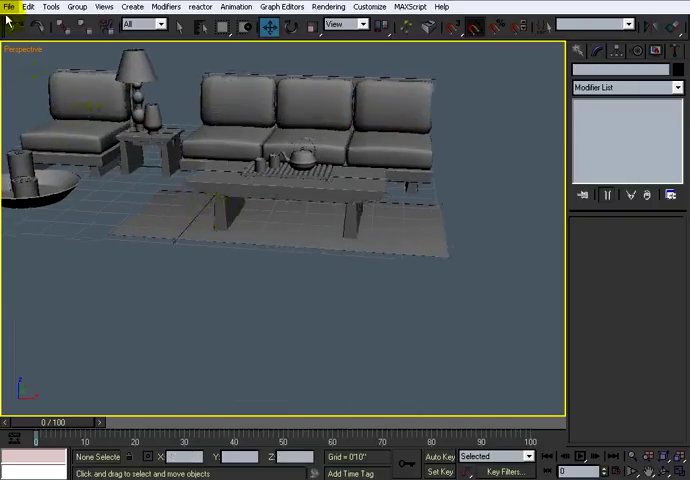
left_click(8, 7)
left_click(26, 84)
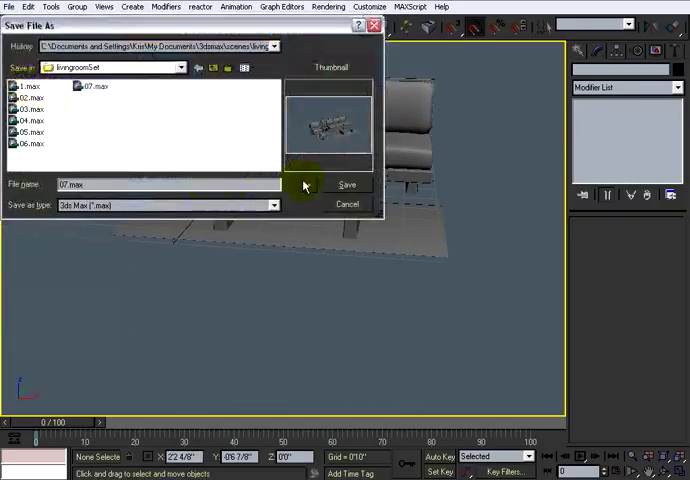
left_click(314, 186)
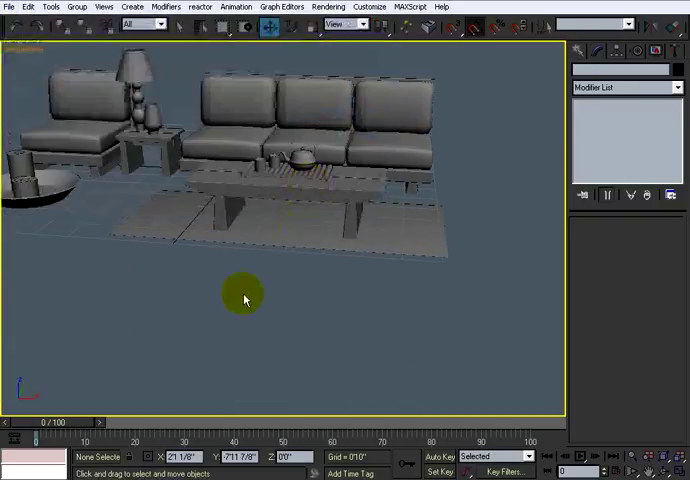
scroll(186, 278, "down", 3)
middle_click_drag(217, 293, 248, 302, "alt")
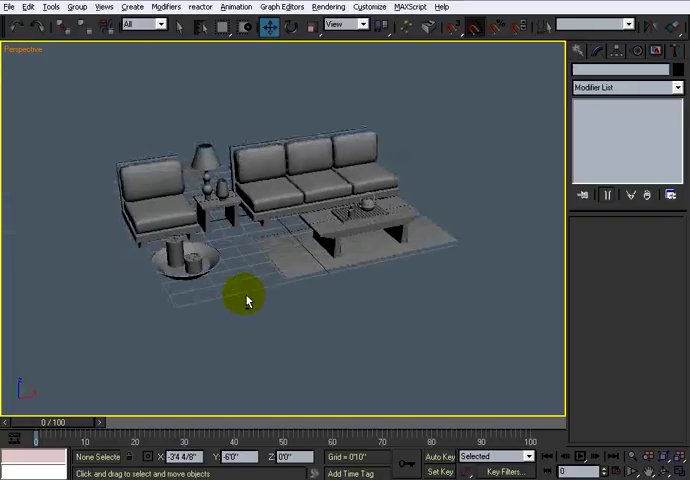